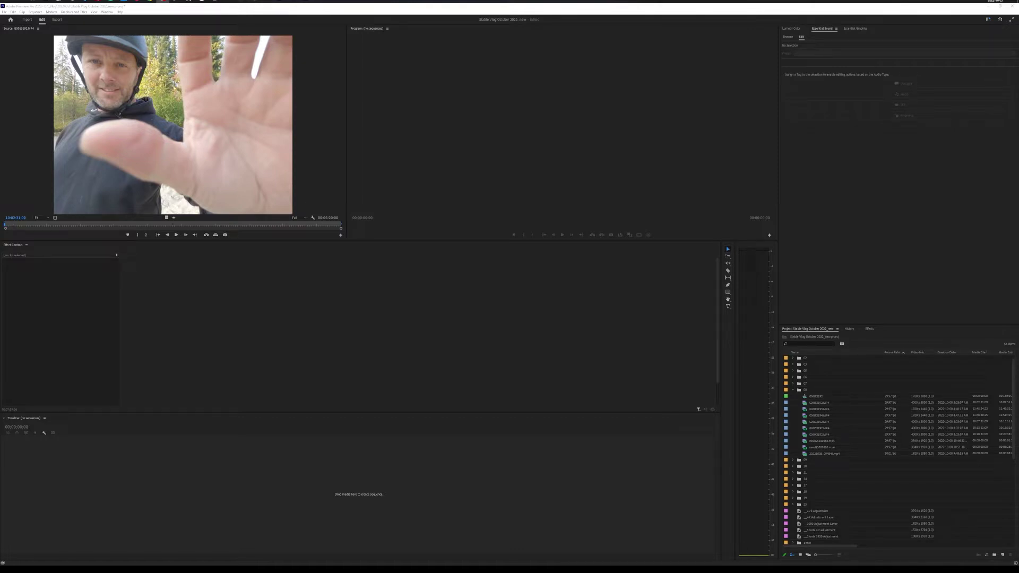
# Skim the loaded clip, then preview GX013192.MP4 in the Source Monitor, full-window and back.
pyautogui.moveTo(31, 229); pyautogui.dragTo(152, 230)
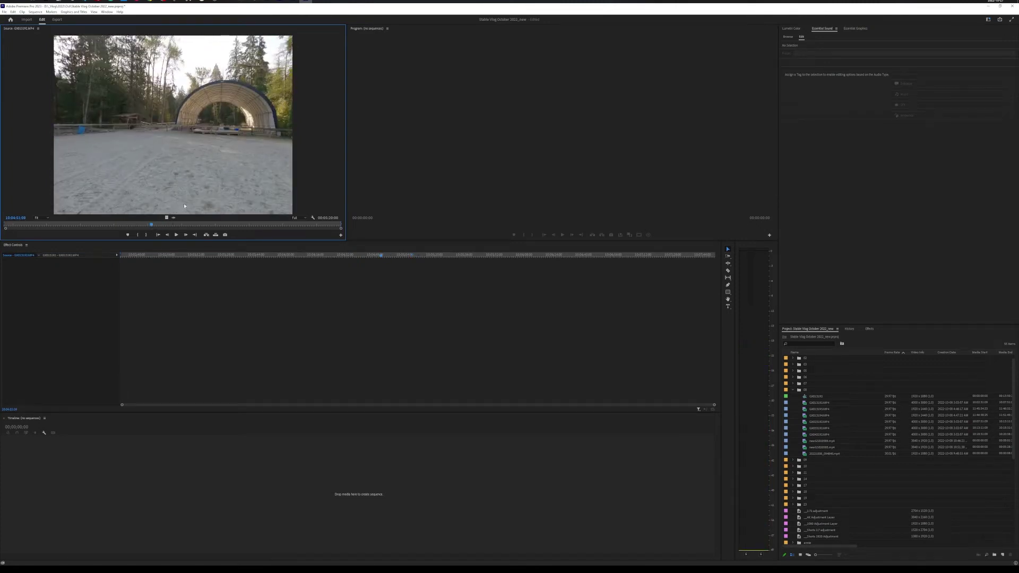
pyautogui.moveTo(152, 225); pyautogui.dragTo(93, 224)
pyautogui.doubleClick(818, 455)
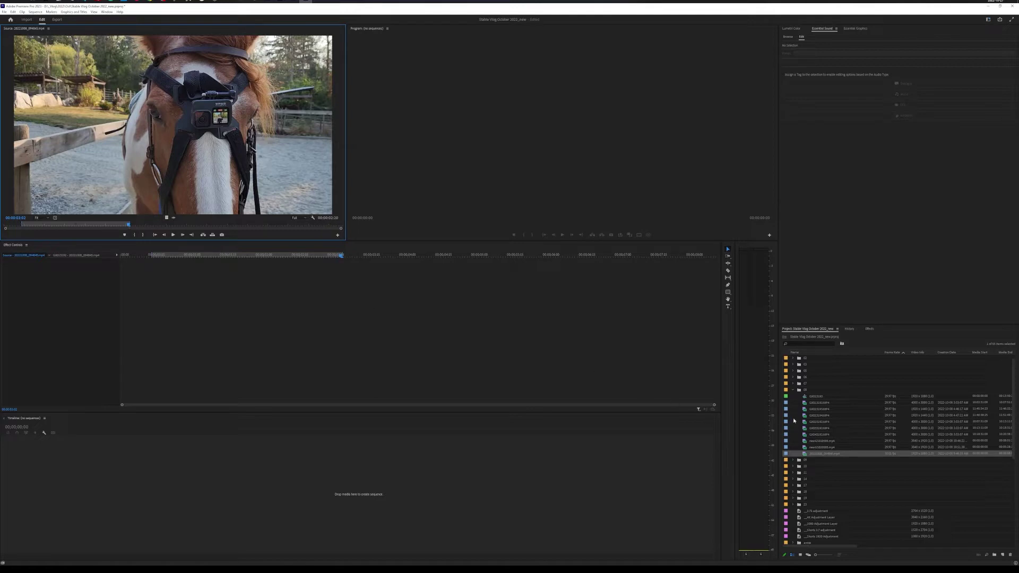
pyautogui.doubleClick(819, 402)
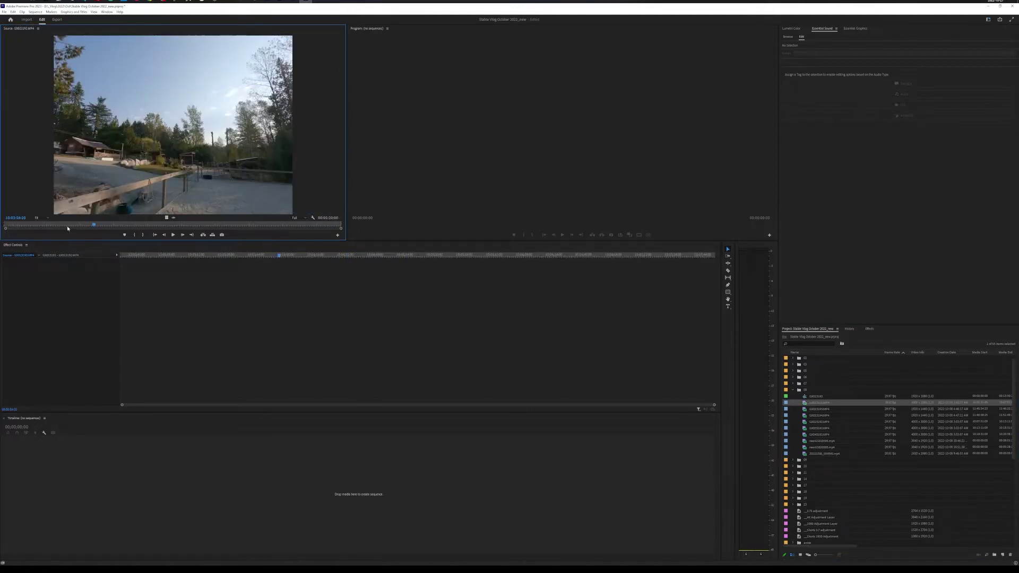
pyautogui.moveTo(87, 226); pyautogui.dragTo(146, 226)
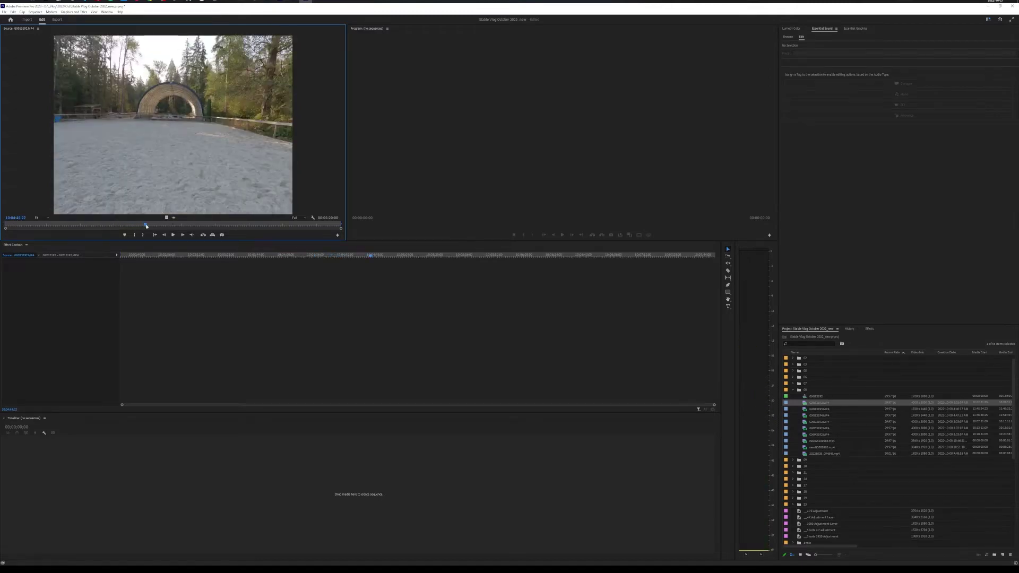
pyautogui.press('`')
pyautogui.moveTo(487, 545); pyautogui.dragTo(557, 545)
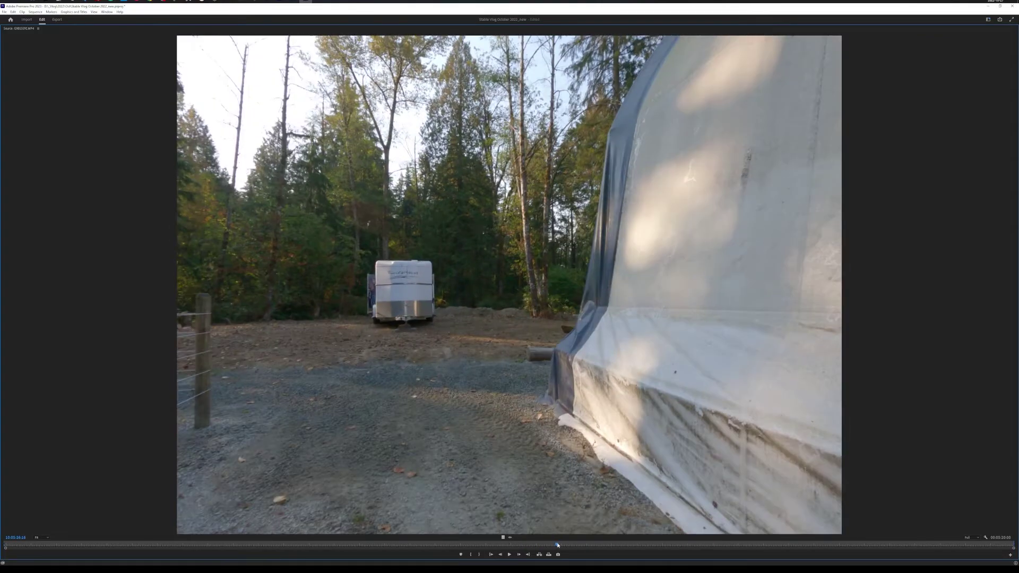
pyautogui.press('`')
pyautogui.moveTo(167, 226); pyautogui.dragTo(111, 233)
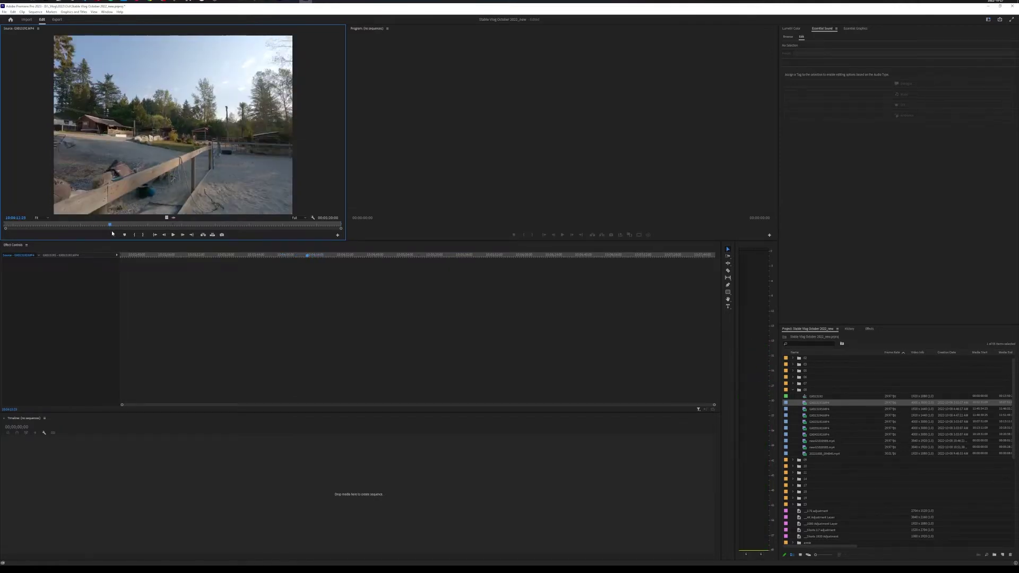
# Preview the 360 rider clip newGS010585.mp4 around its start.
pyautogui.doubleClick(806, 442)
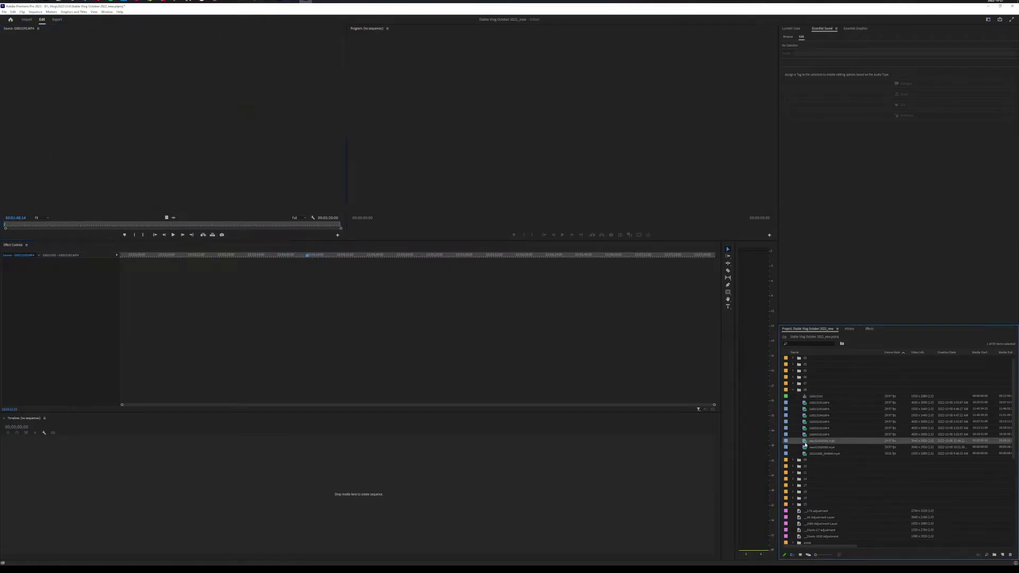
pyautogui.click(31, 226)
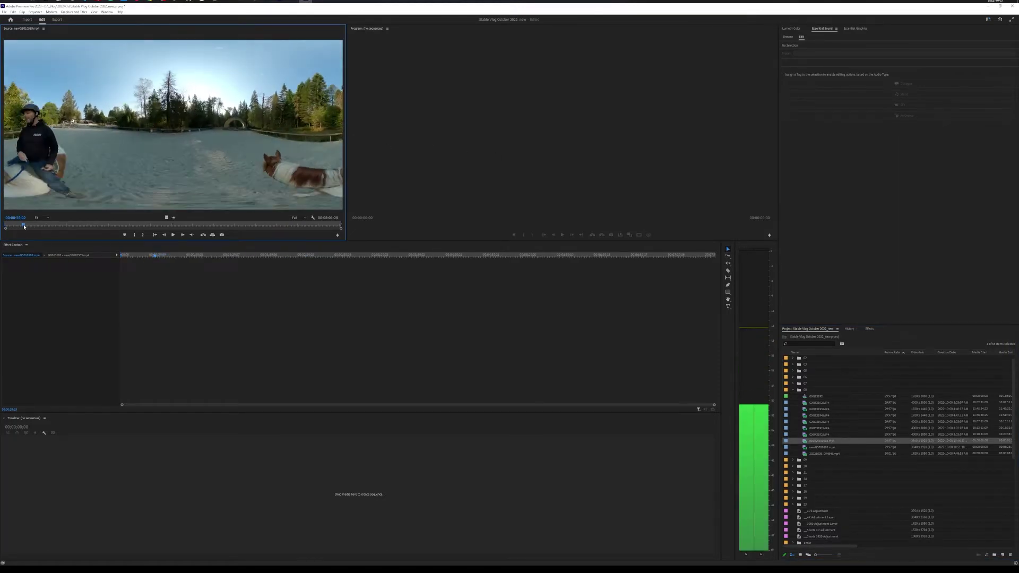
pyautogui.click(10, 227)
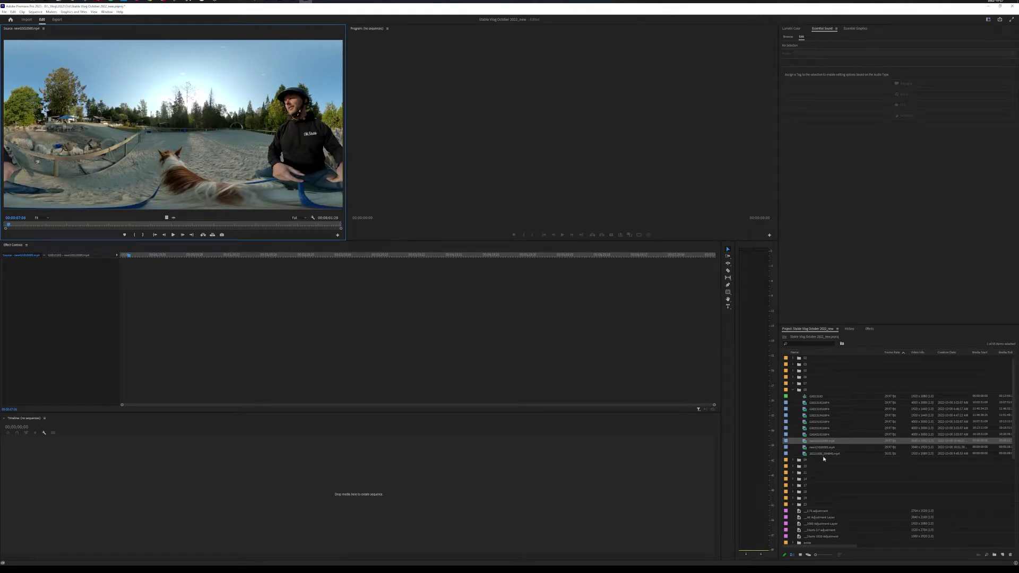
# Reload GX013192.MP4 in the Source Monitor and scrub toward its start.
pyautogui.doubleClick(805, 404)
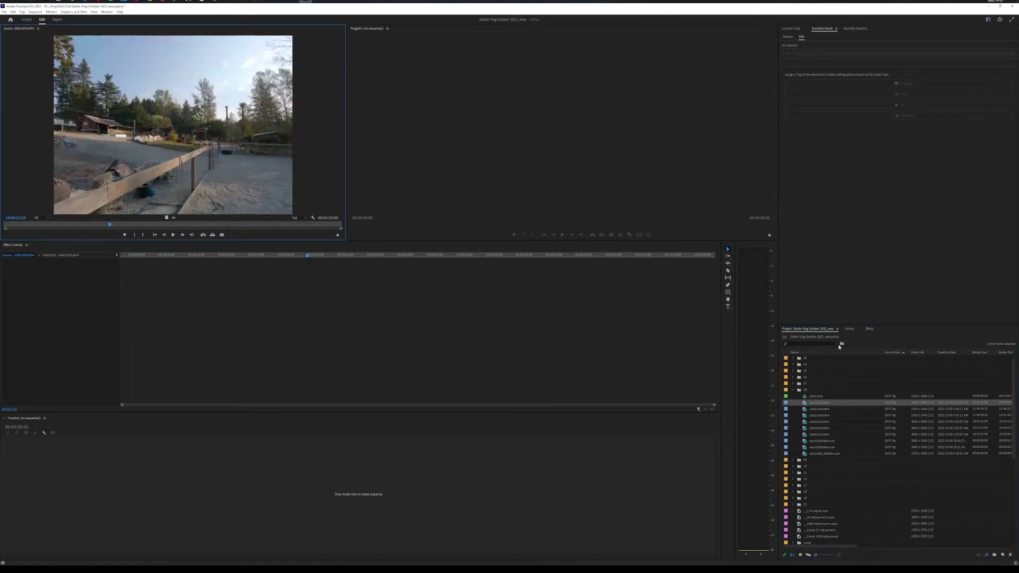
pyautogui.click(40, 226)
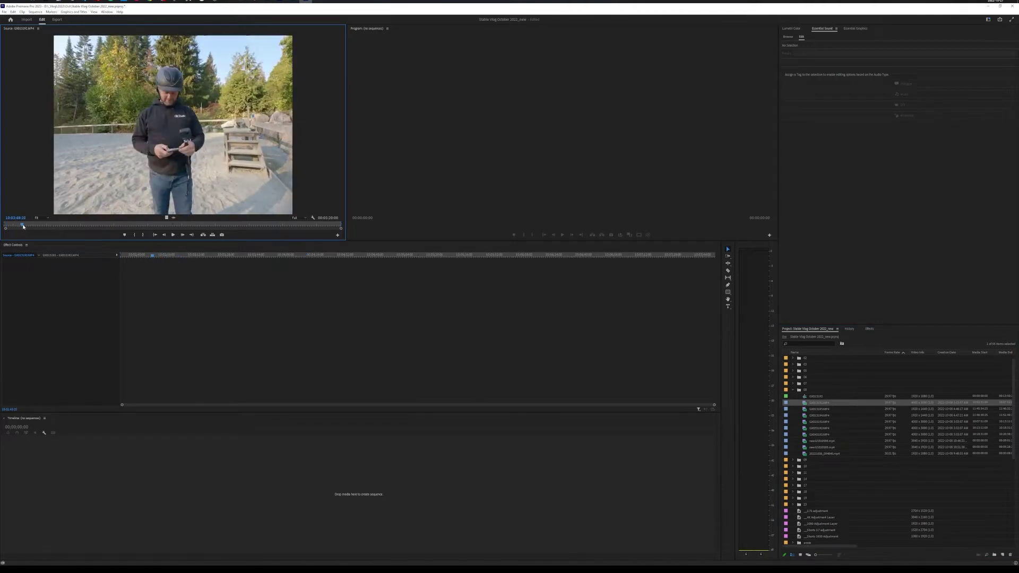
pyautogui.moveTo(40, 227); pyautogui.dragTo(106, 226)
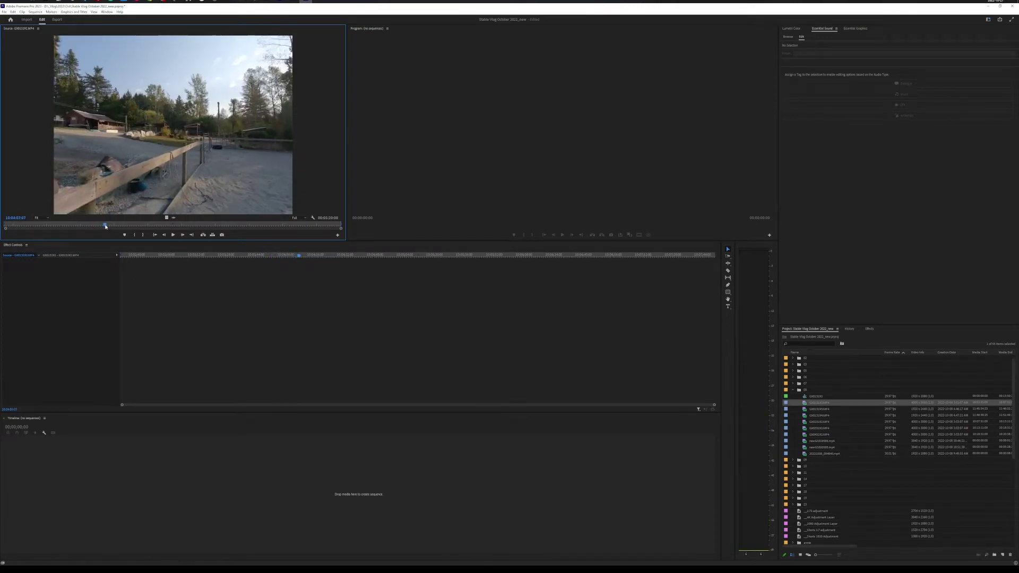
# Set an In point at 10:04:07:07 and drag GX013192 onto the Timeline as a new sequence.
pyautogui.press('i')
pyautogui.moveTo(199, 477); pyautogui.dragTo(198, 477)
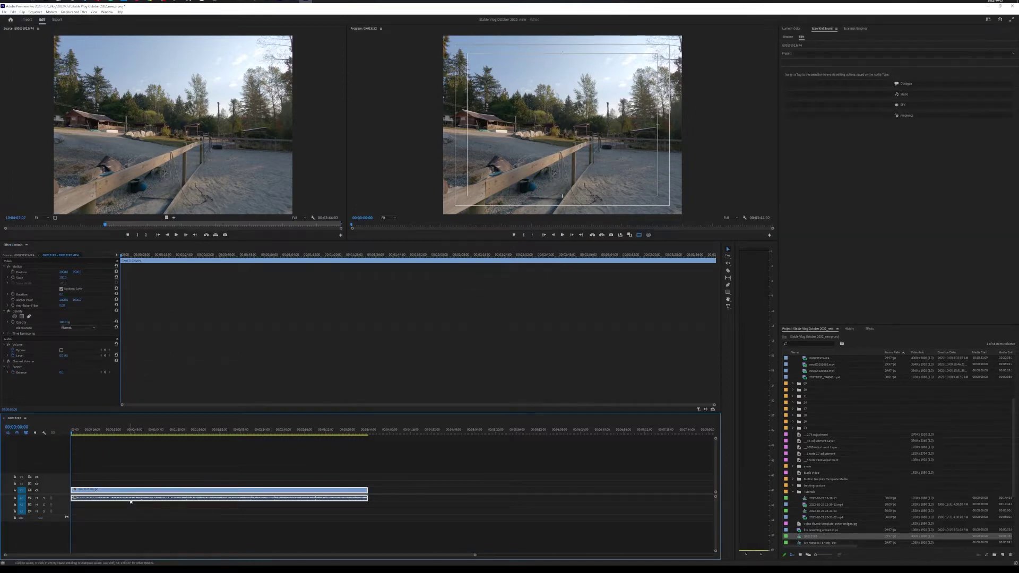
pyautogui.click(812, 539)
pyautogui.scroll(3, 853, 392)
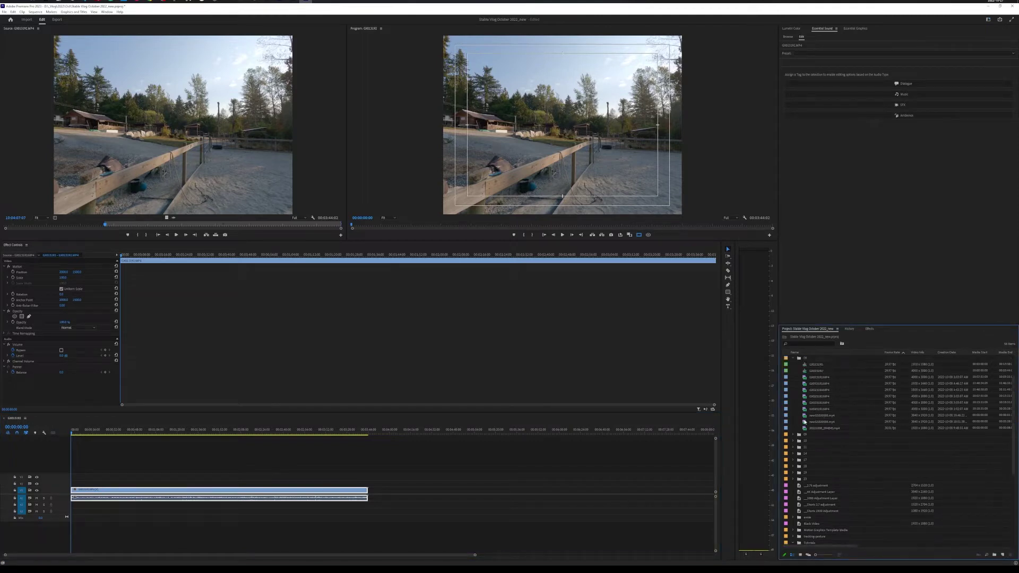
# Load newGS010585.mp4 in the Source Monitor, scrub it, and toggle the full-window preview.
pyautogui.doubleClick(804, 416)
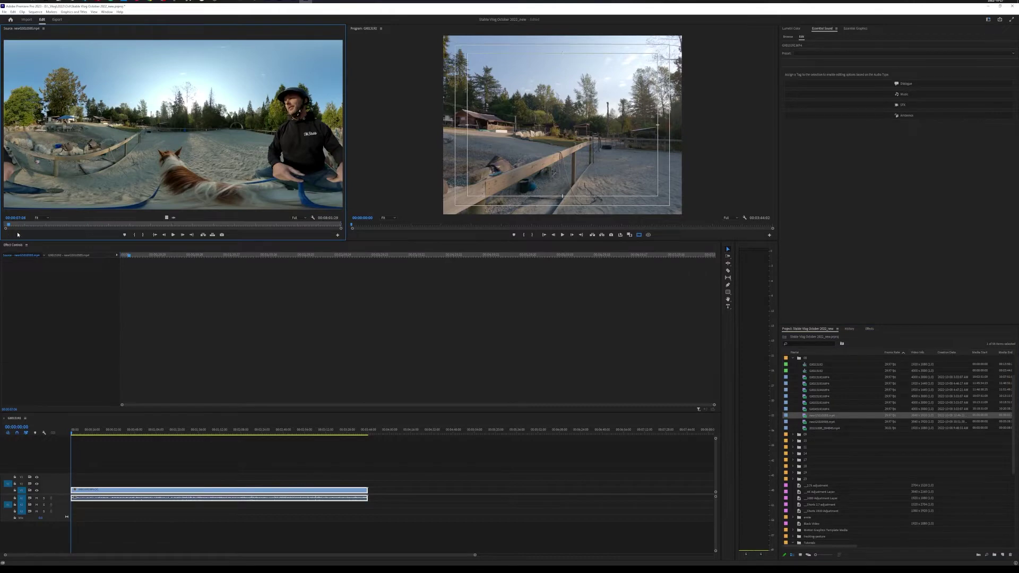
pyautogui.moveTo(10, 225); pyautogui.dragTo(8, 227)
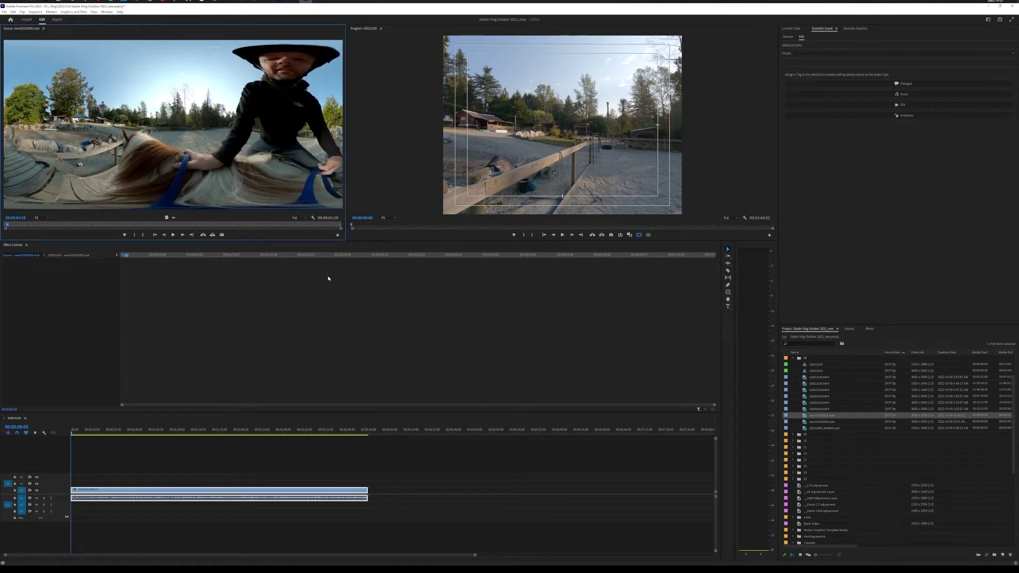
pyautogui.moveTo(76, 432)
pyautogui.mouseDown()
pyautogui.moveTo(189, 433)
pyautogui.moveTo(71, 434)
pyautogui.mouseUp()
pyautogui.press('`')
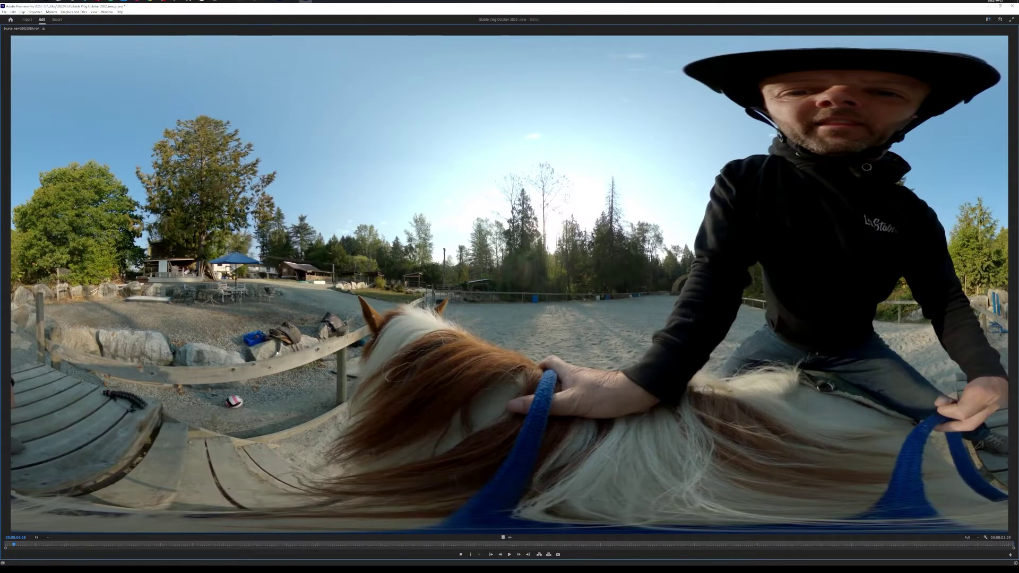
pyautogui.press('`')
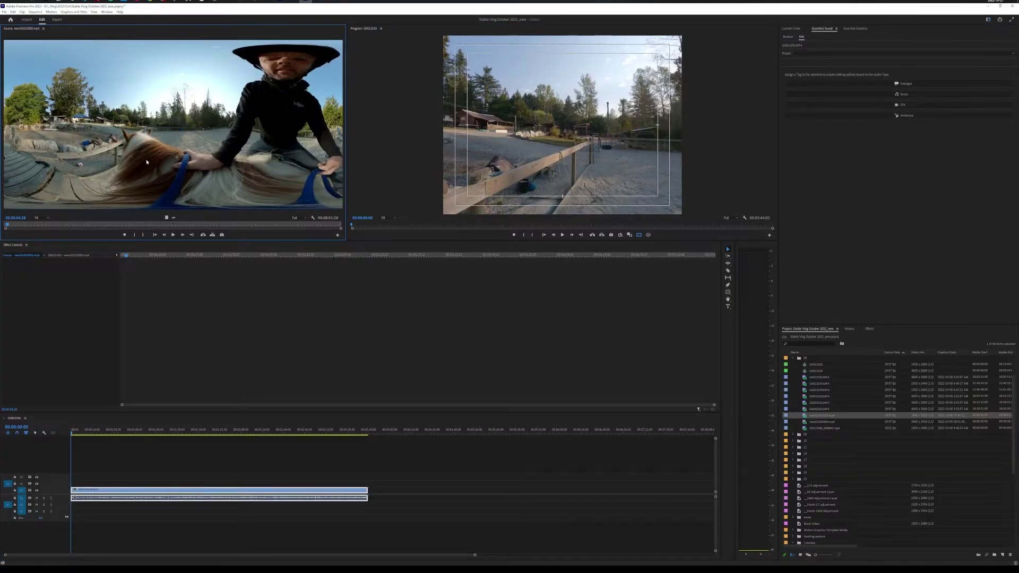
# Stack the 360 clip on V2 above the GX013192 footage and scroll back to 00:00:00:00.
pyautogui.moveTo(125, 202); pyautogui.dragTo(80, 509)
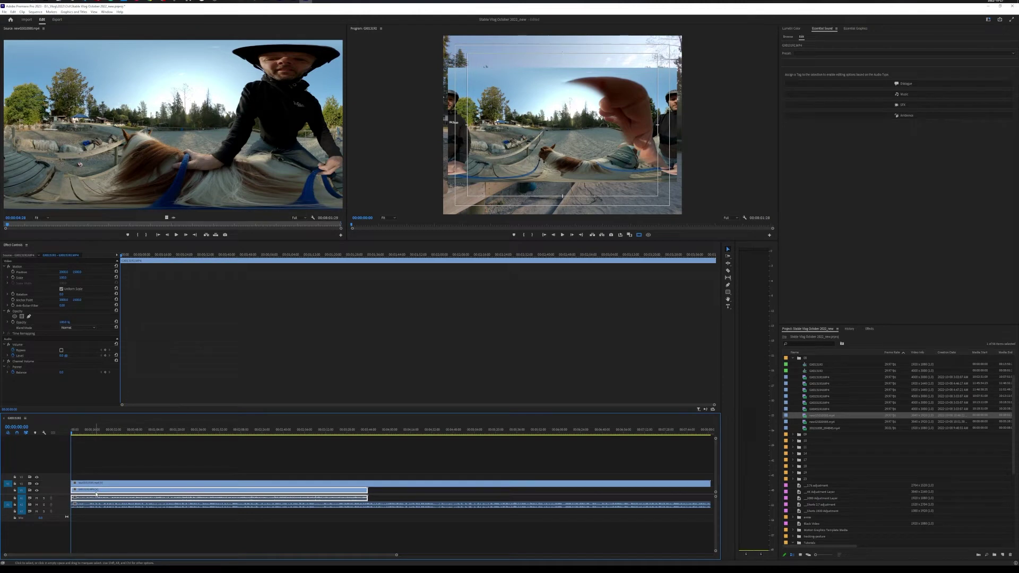
pyautogui.keyDown('alt'); pyautogui.scroll(8, 96, 494); pyautogui.keyUp('alt')
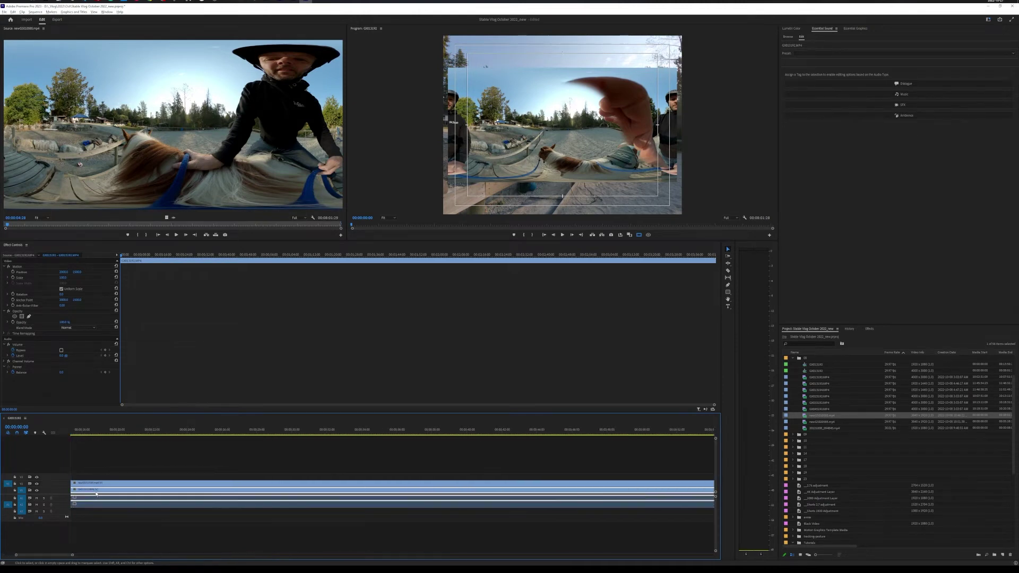
pyautogui.keyDown('alt'); pyautogui.scroll(-9, 111, 487); pyautogui.keyUp('alt')
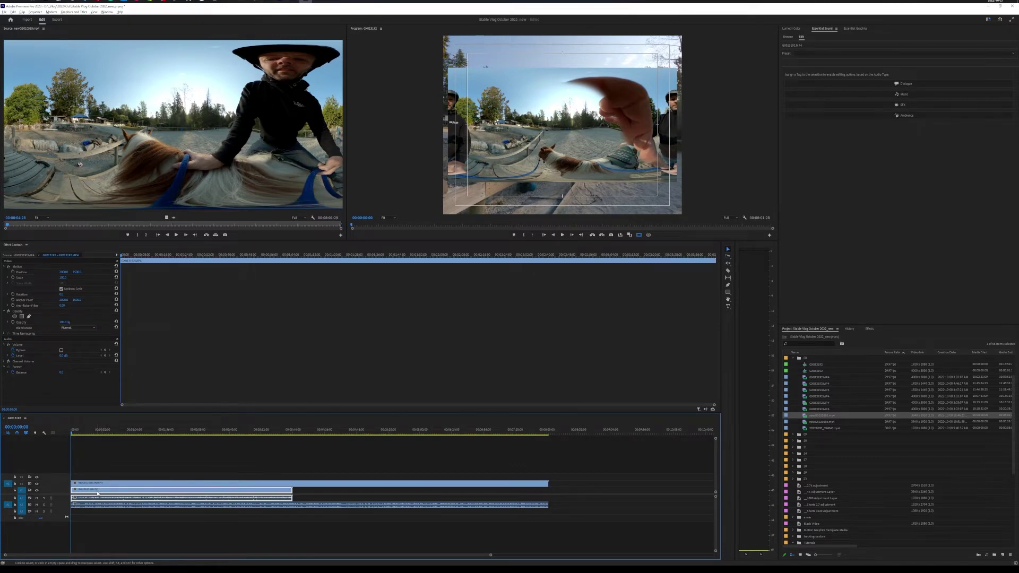
pyautogui.keyDown('alt'); pyautogui.scroll(7, 98, 494); pyautogui.keyUp('alt')
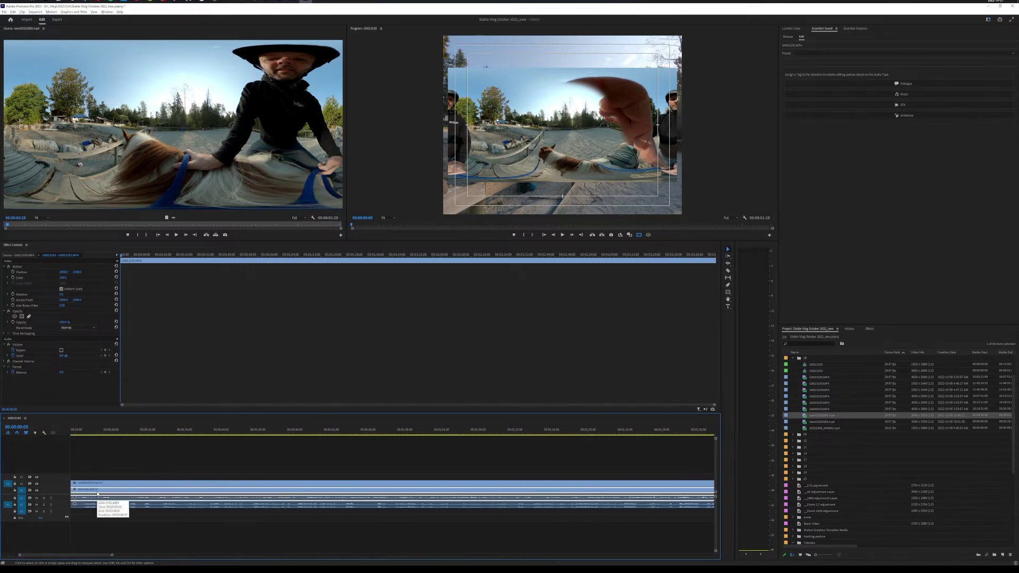
pyautogui.scroll(5, 97, 494)
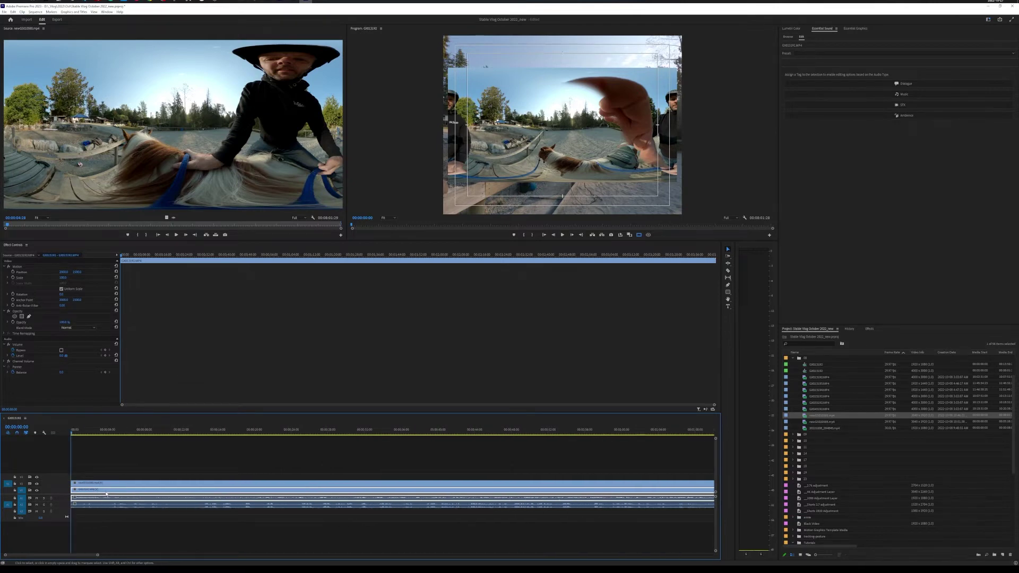
# Play the sequence, zoom the timeline in, and return the playhead to about 14 seconds.
pyautogui.press('space')
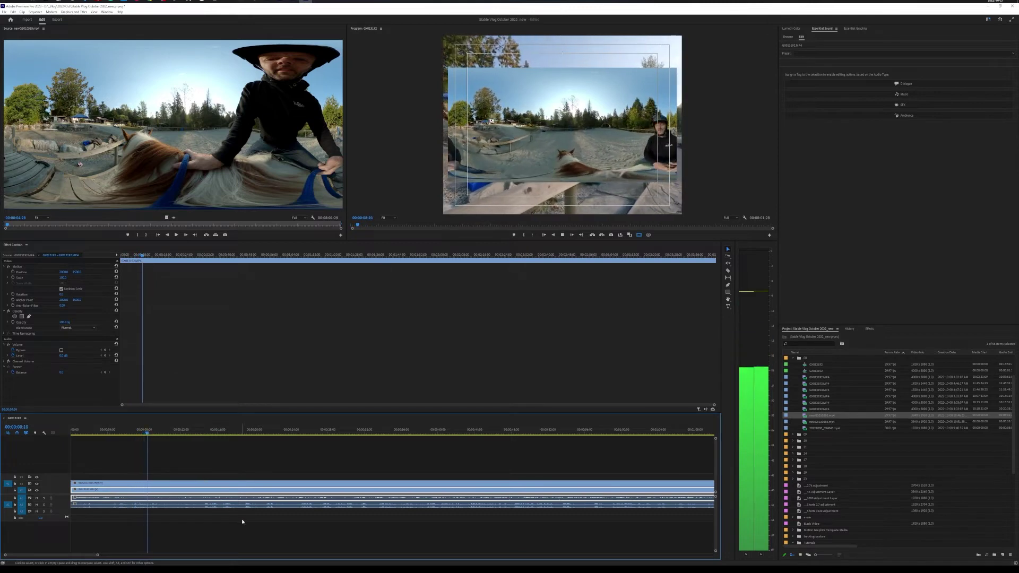
pyautogui.press('=')
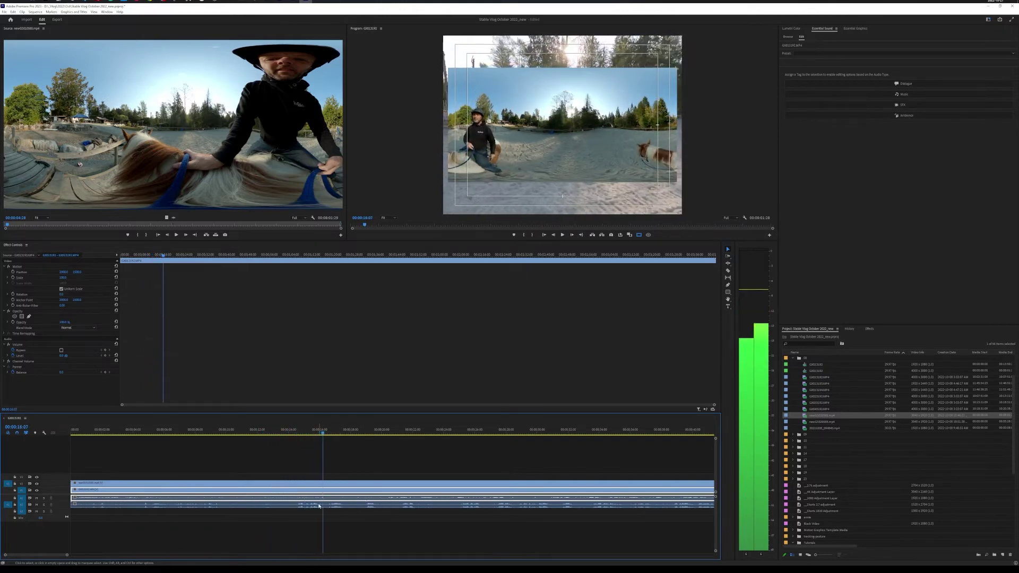
pyautogui.press('space')
pyautogui.click(299, 430)
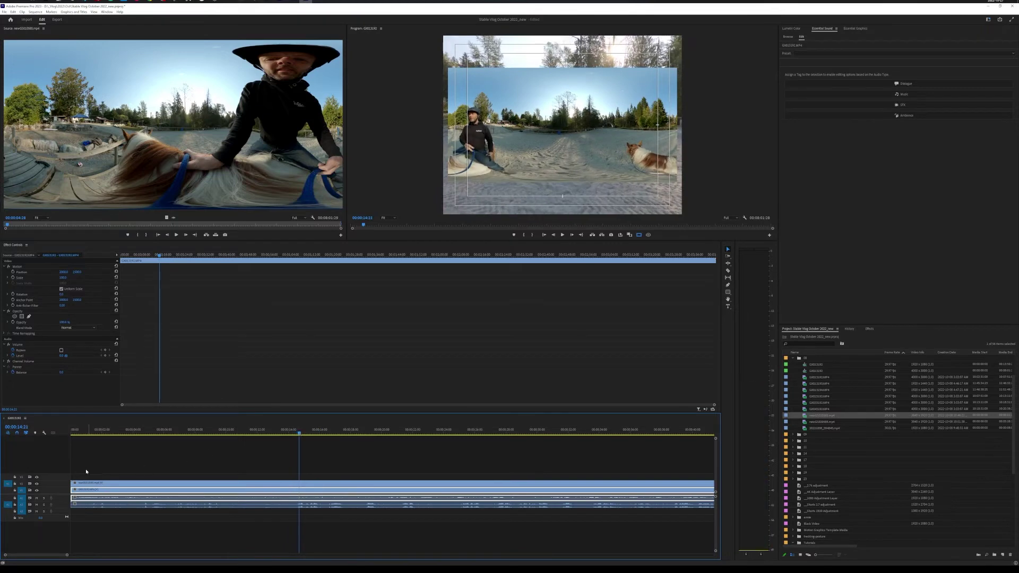
# Mute the A1 and A2 audio tracks while listening to the section.
pyautogui.click(37, 498)
pyautogui.press('space')
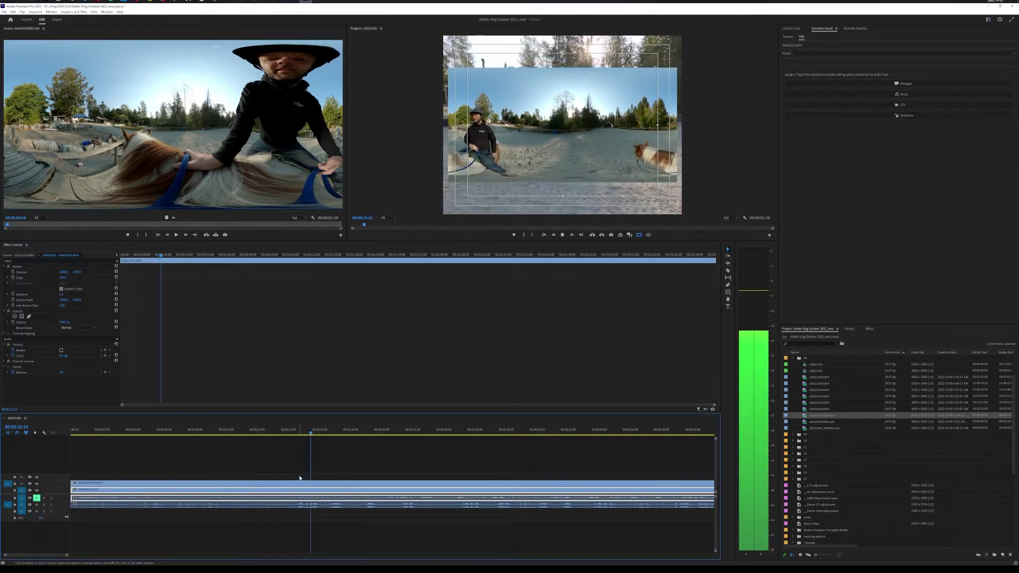
pyautogui.press('space')
pyautogui.click(36, 505)
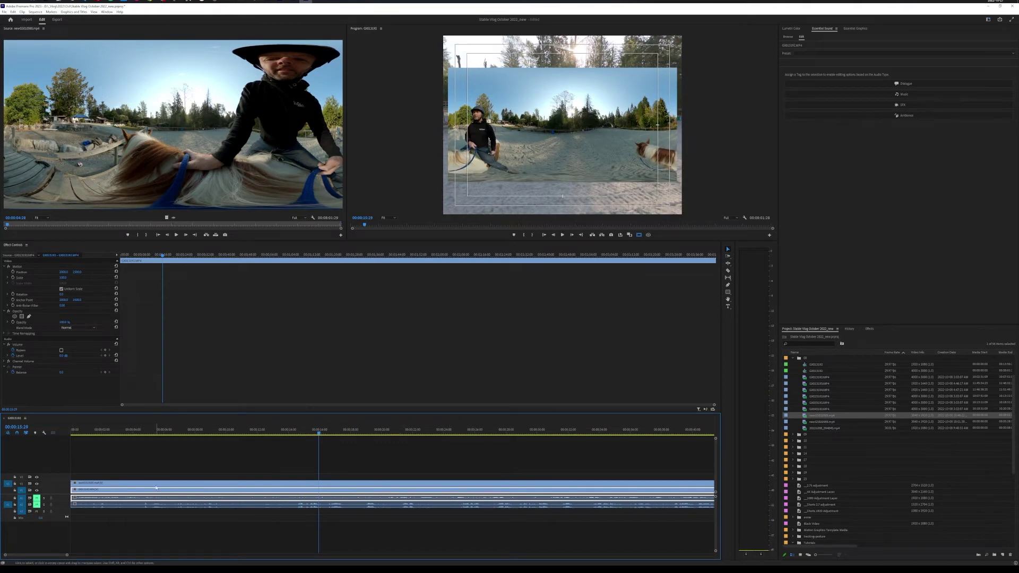
# Heighten the A2 and A1 audio tracks and give the Timeline panel more height.
pyautogui.moveTo(62, 510)
pyautogui.mouseDown()
pyautogui.moveTo(62, 533)
pyautogui.moveTo(60, 505)
pyautogui.moveTo(59, 516)
pyautogui.mouseUp()
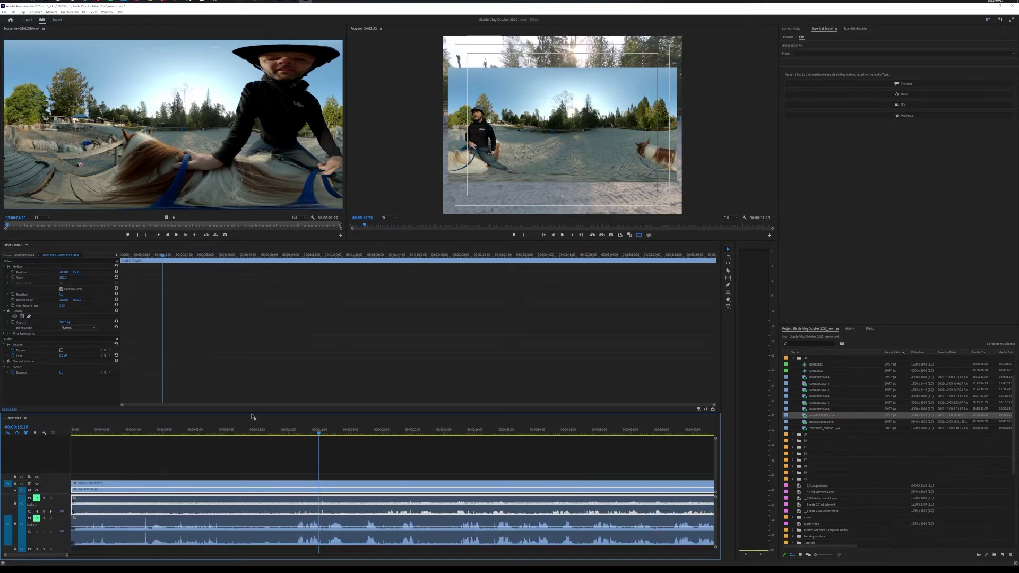
pyautogui.moveTo(252, 418); pyautogui.dragTo(262, 347)
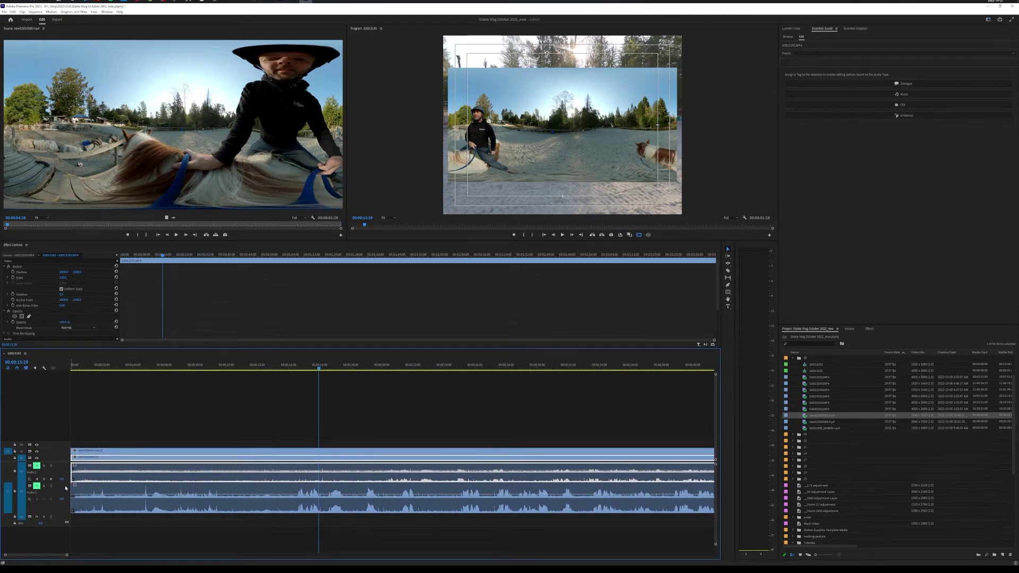
pyautogui.moveTo(66, 482); pyautogui.dragTo(65, 497)
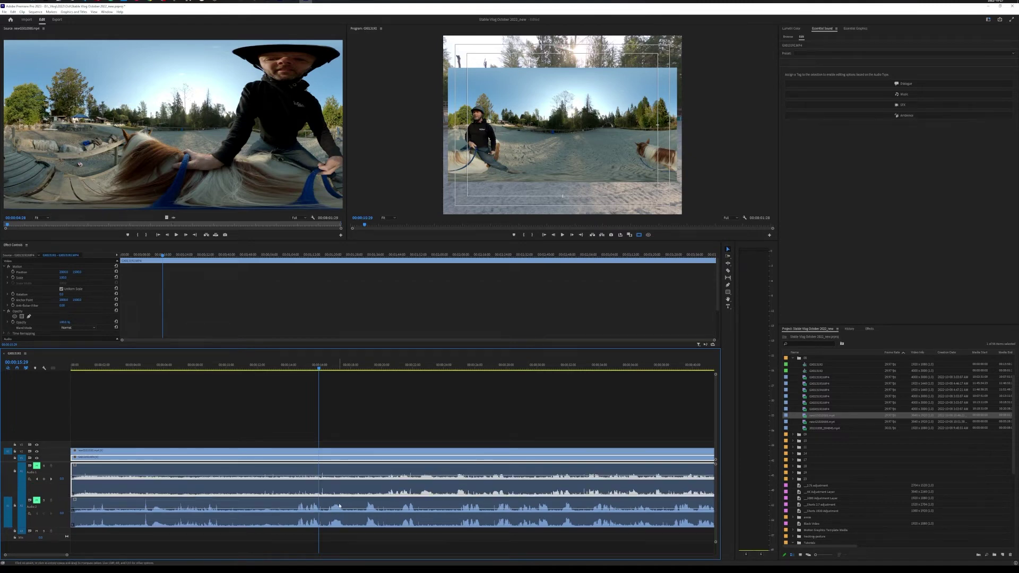
# Slide newGS010985 later on V2/A2, then nudge it back until its waveform matches the arena clip's.
pyautogui.moveTo(340, 506); pyautogui.dragTo(420, 503)
pyautogui.scroll(4, 403, 506)
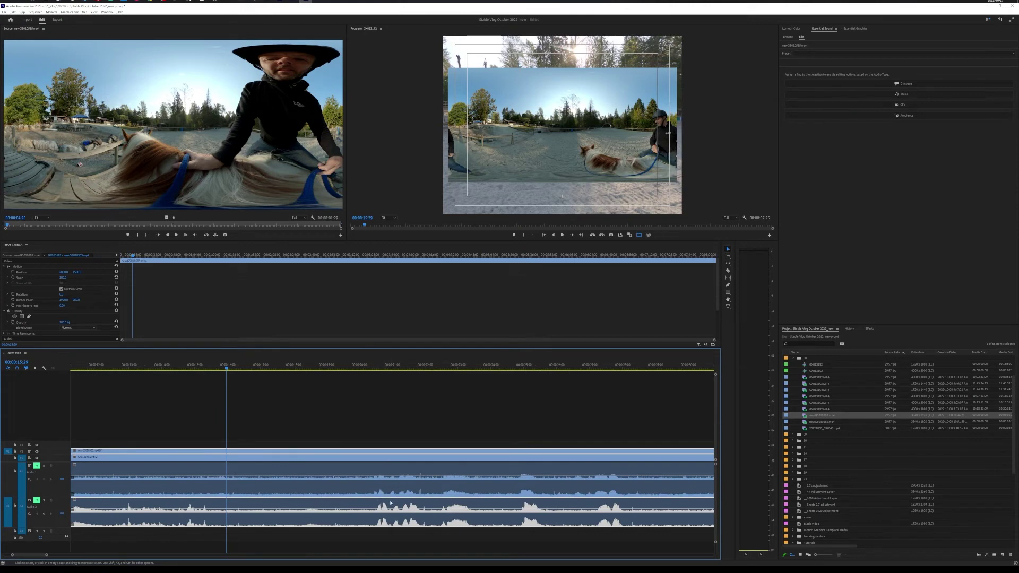
pyautogui.moveTo(395, 506)
pyautogui.mouseDown()
pyautogui.moveTo(382, 505)
pyautogui.moveTo(401, 506)
pyautogui.mouseUp()
pyautogui.scroll(2, 392, 506)
pyautogui.scroll(2, 404, 501)
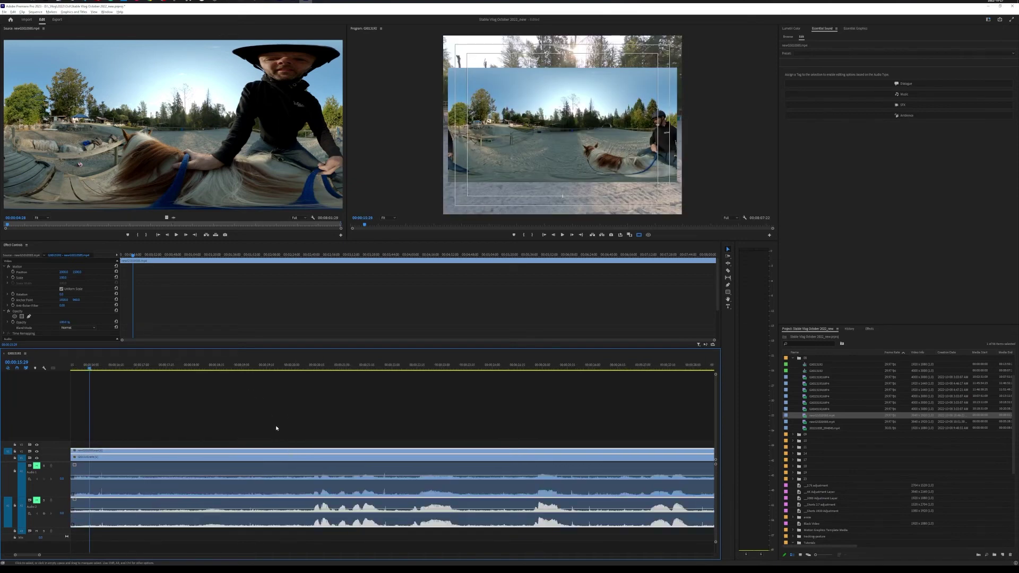
pyautogui.click(231, 366)
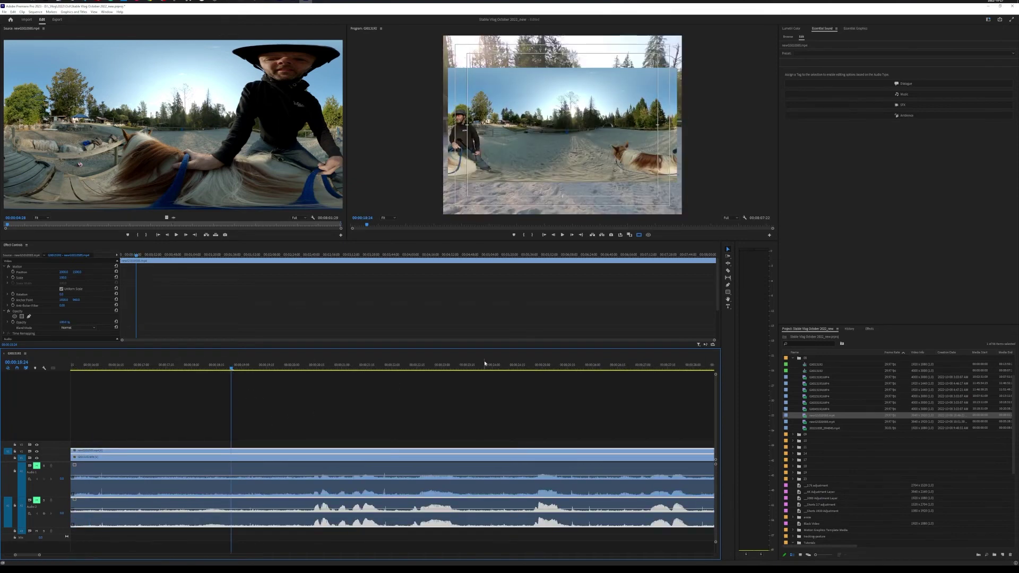
pyautogui.press('space')
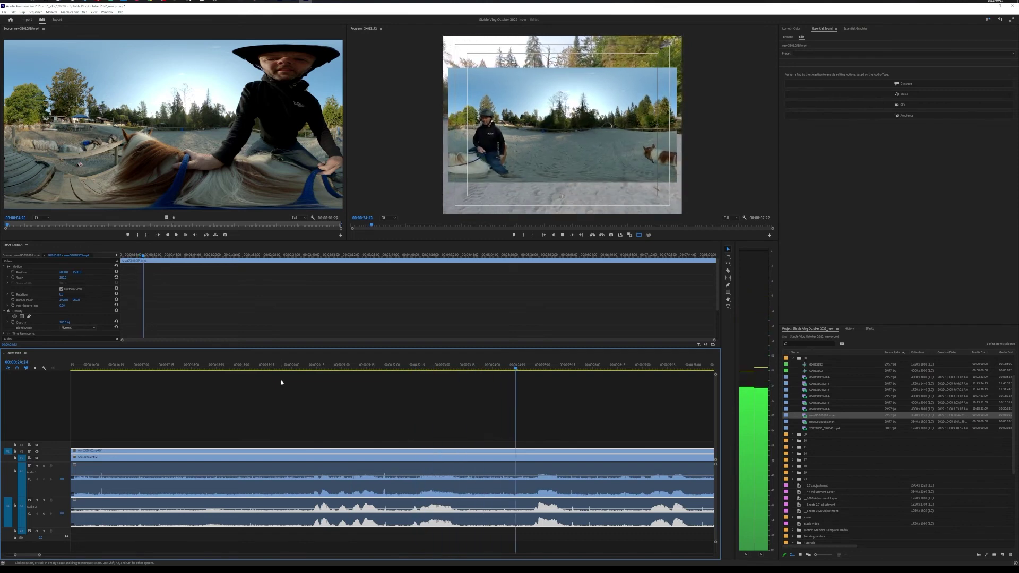
pyautogui.press('space')
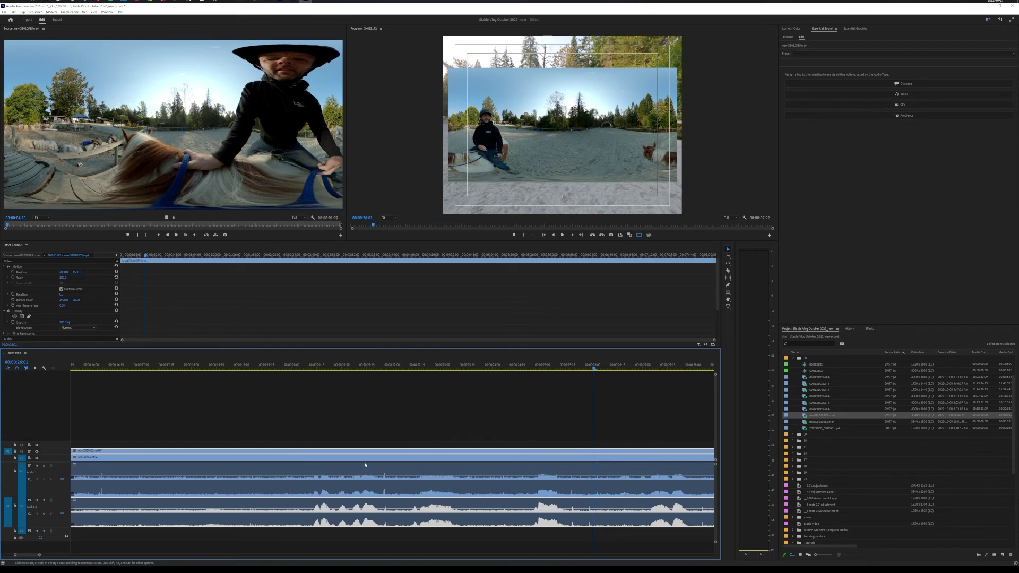
pyautogui.scroll(-8, 397, 469)
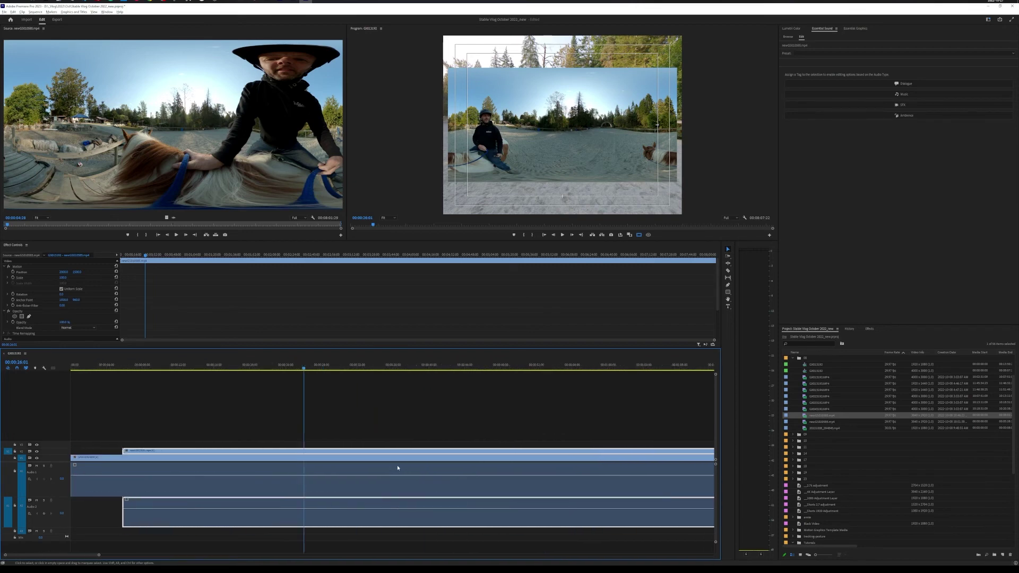
pyautogui.scroll(-3, 399, 466)
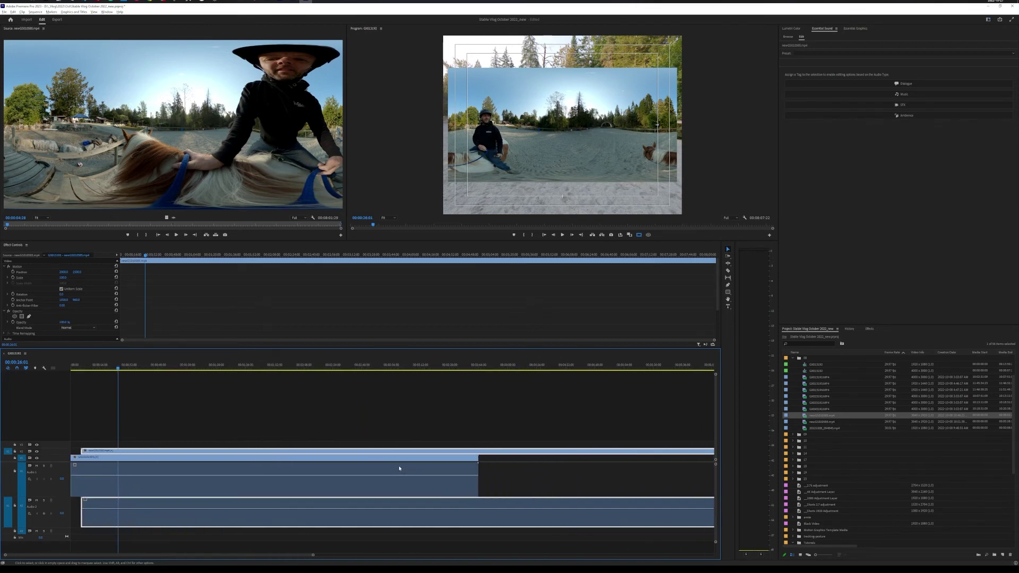
pyautogui.scroll(-1, 244, 450)
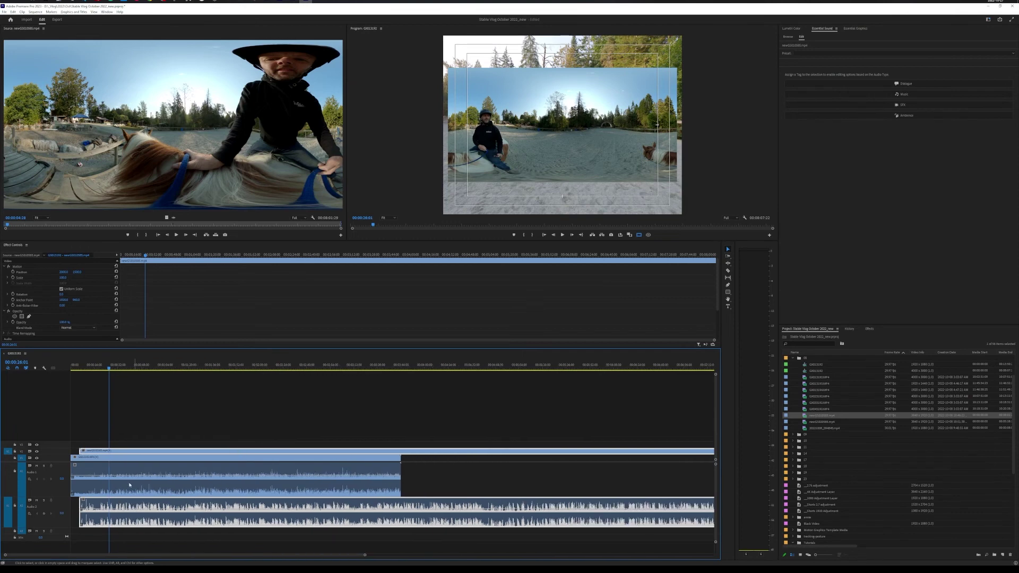
pyautogui.scroll(6, 99, 513)
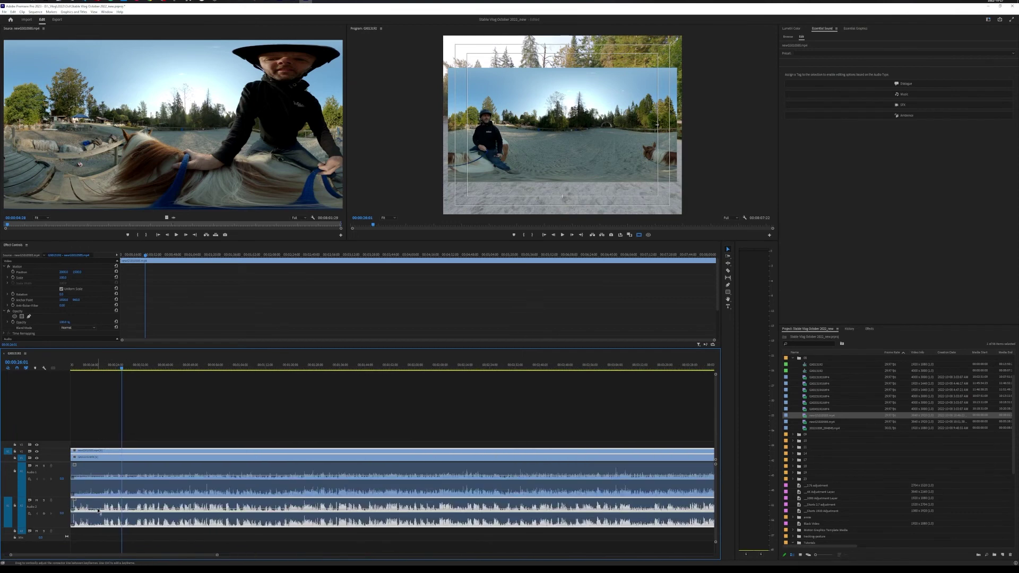
pyautogui.scroll(1, 106, 514)
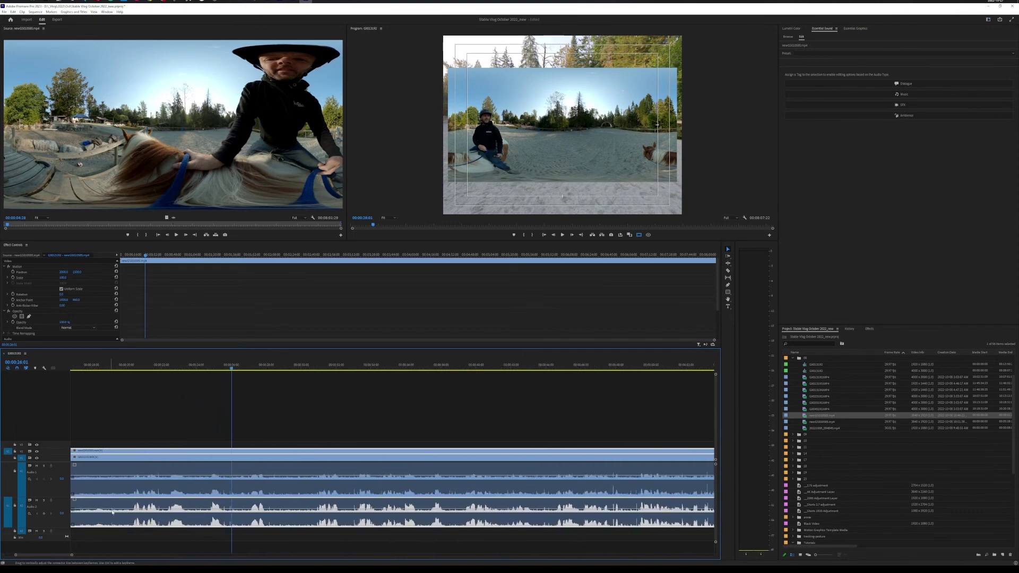
pyautogui.scroll(4, 185, 507)
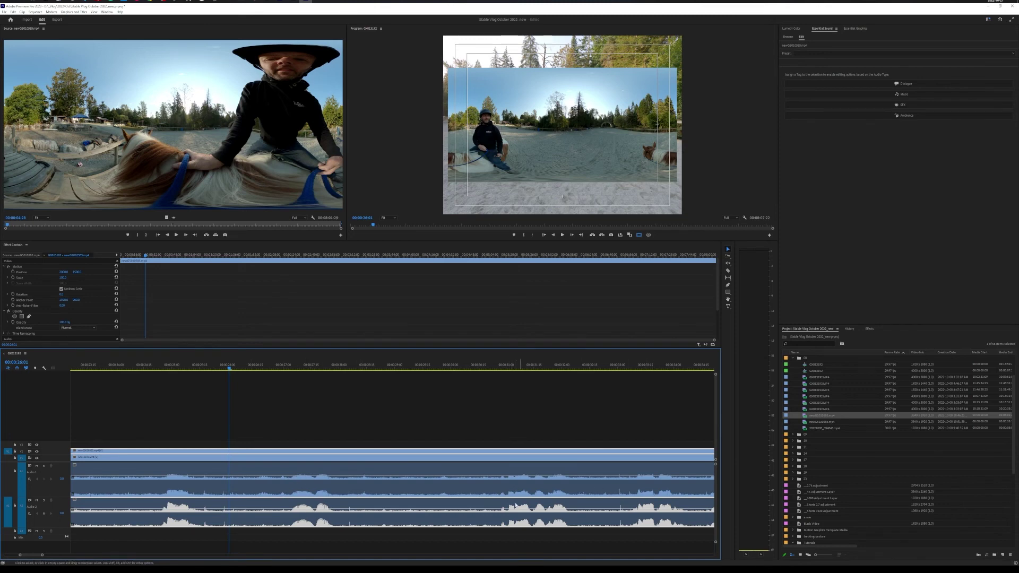
pyautogui.scroll(-8, 511, 506)
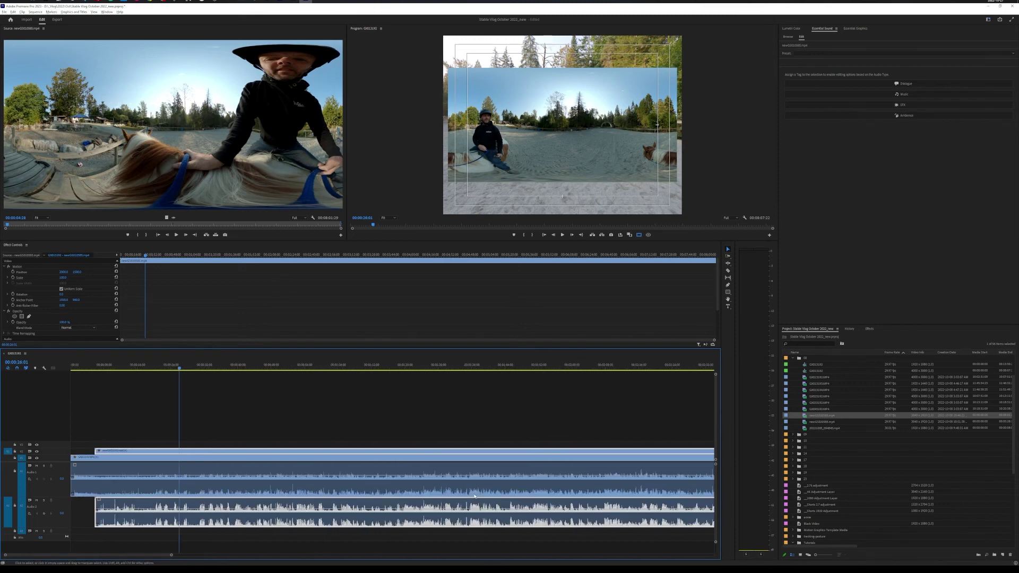
pyautogui.scroll(-2, 474, 497)
pyautogui.scroll(-3, 470, 497)
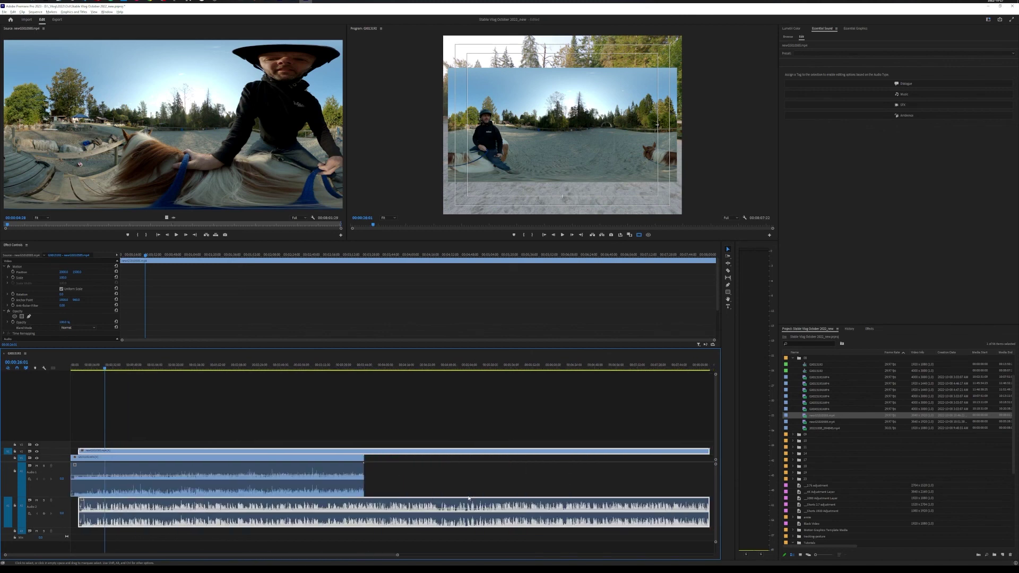
pyautogui.scroll(-2, 469, 498)
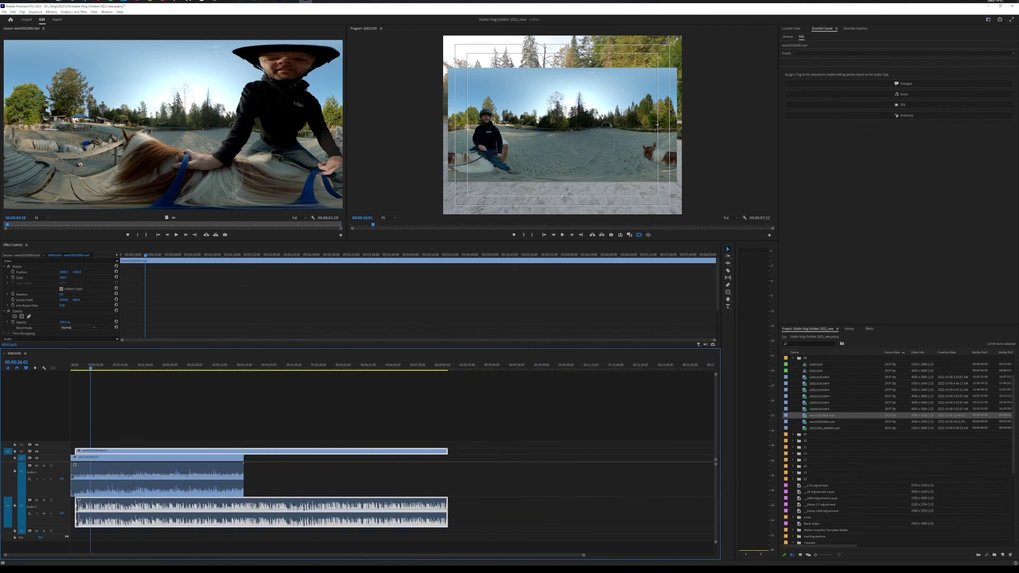